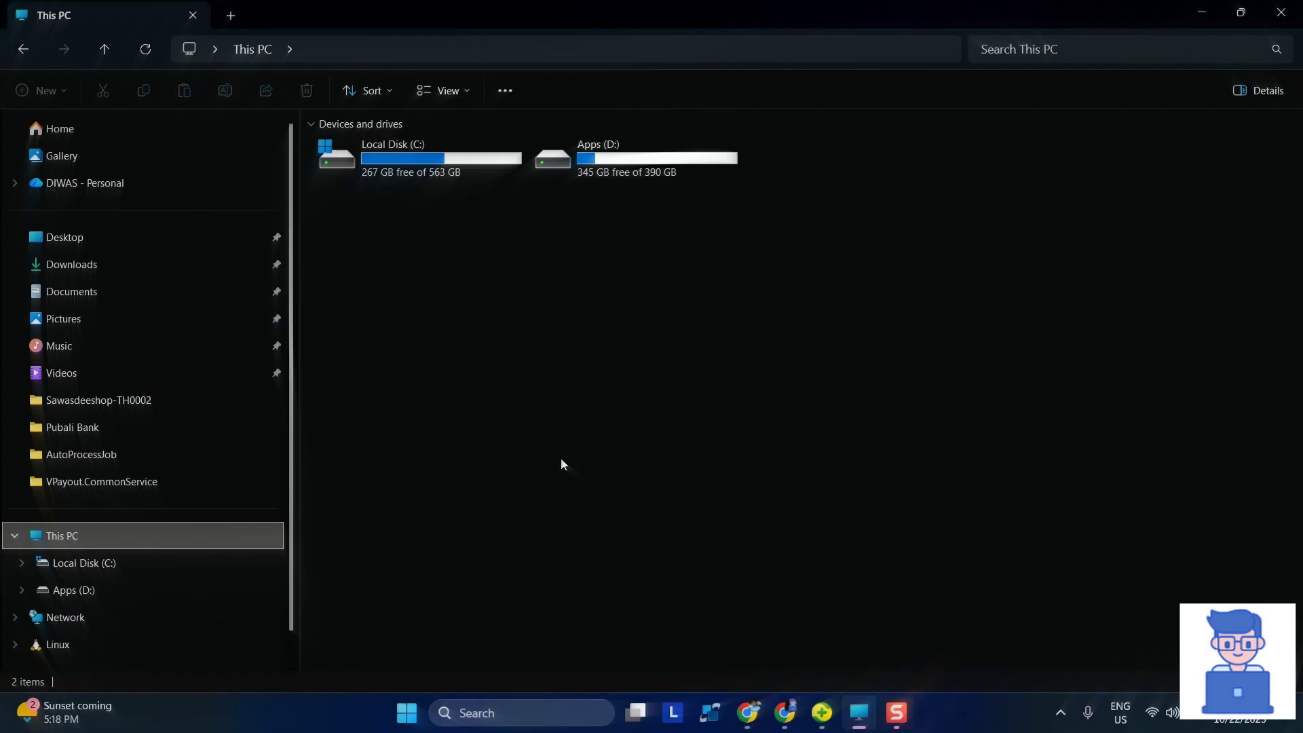
Search Windows for 'control' and open Control Panel from the results
{"action": "left_click", "coordinate": [509, 716]}
{"action": "type", "text": "cont"}
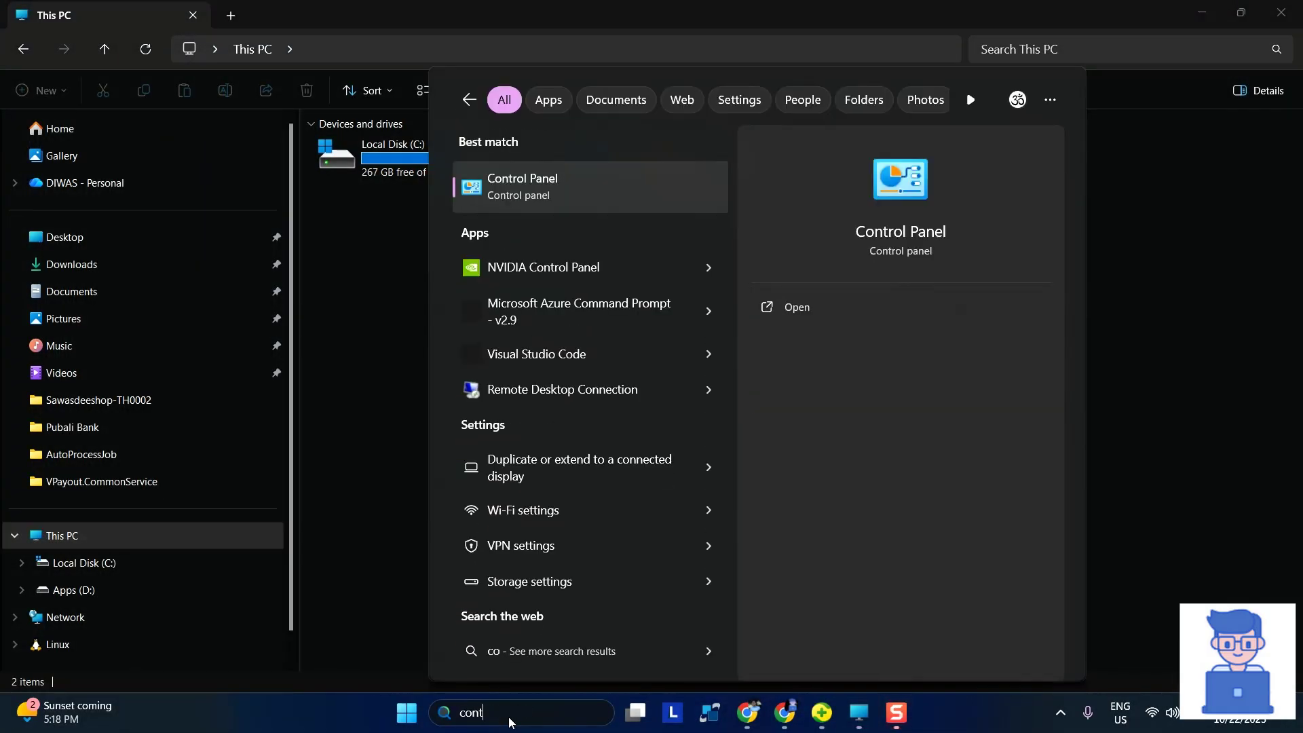
{"action": "type", "text": "rol"}
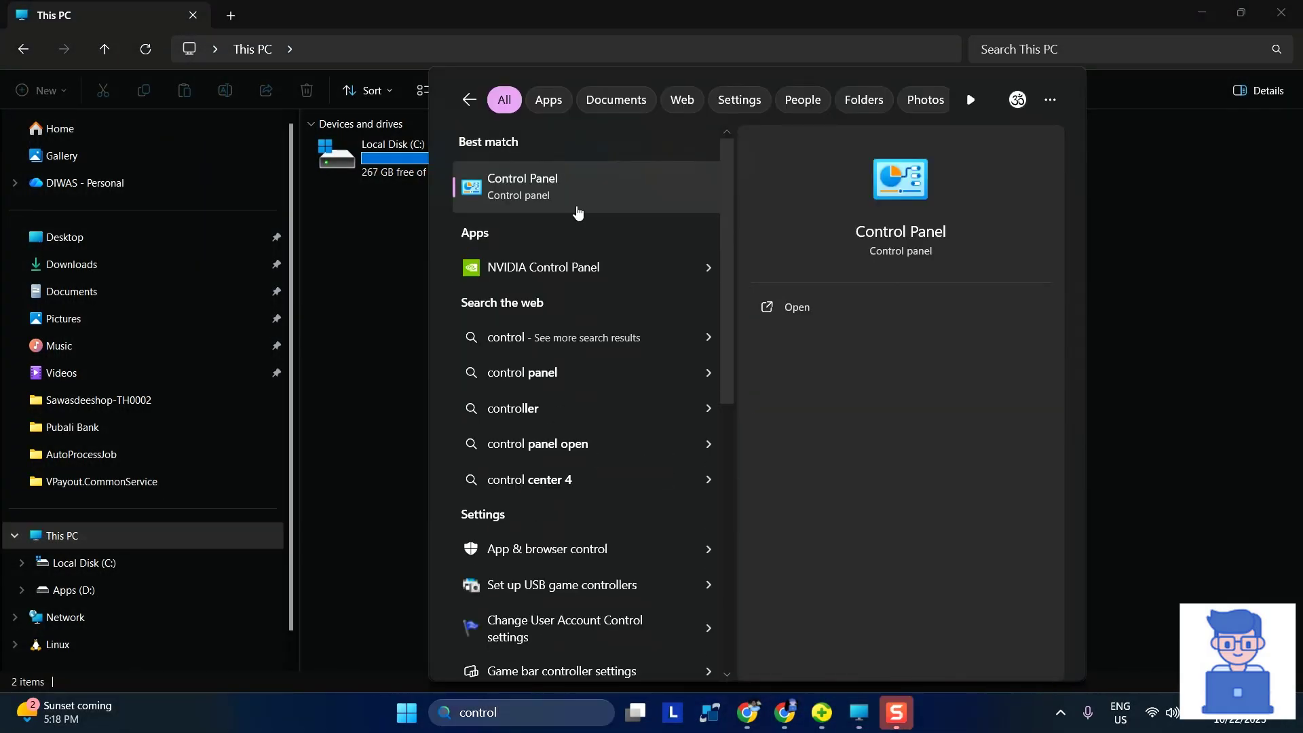
{"action": "left_click", "coordinate": [578, 212]}
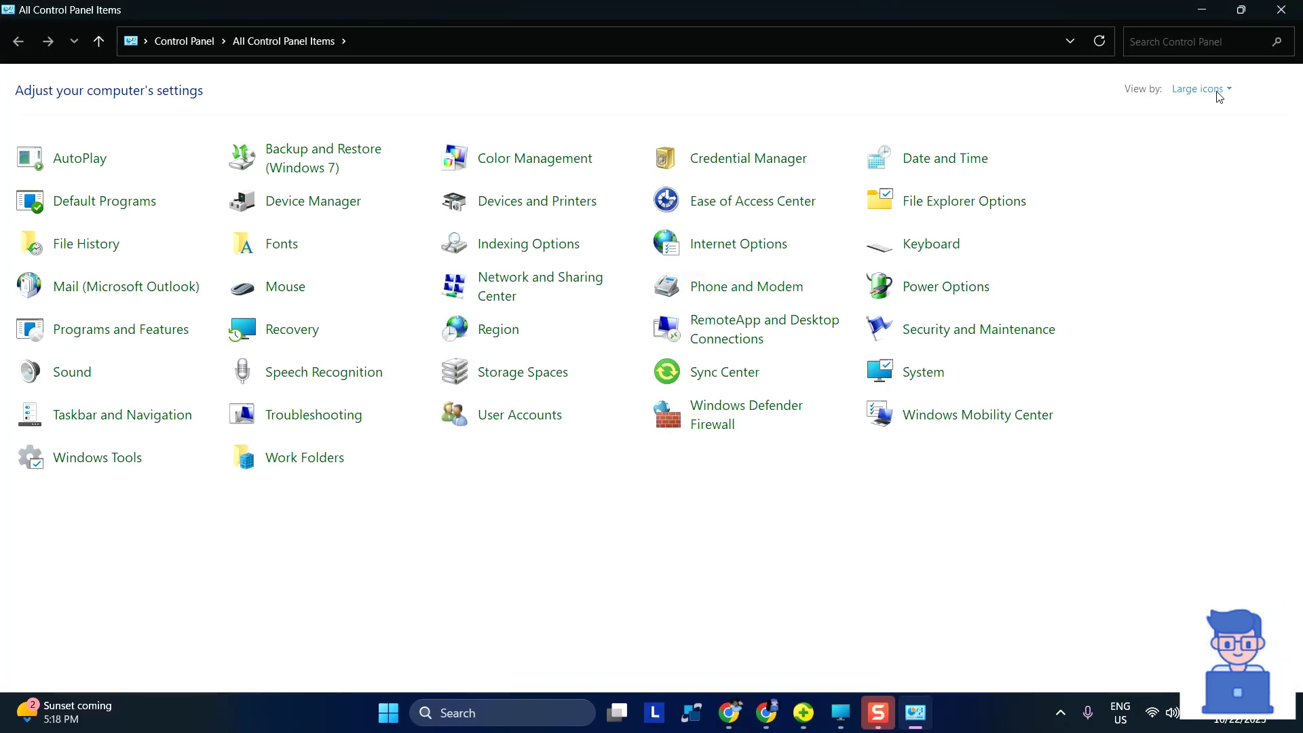
Switch Control Panel to Category view and open 'Uninstall a program' under Programs
{"action": "left_click", "coordinate": [1215, 90]}
{"action": "left_click", "coordinate": [1214, 111]}
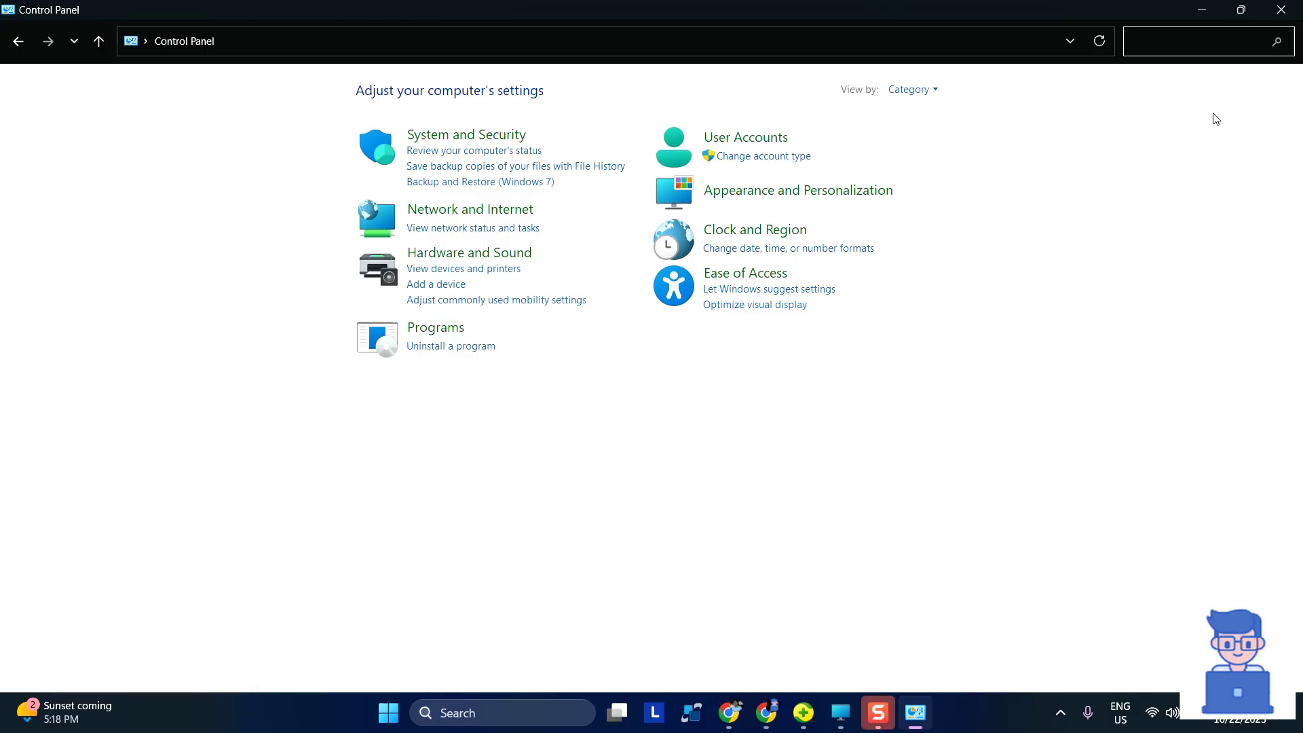
{"action": "left_click", "coordinate": [444, 348]}
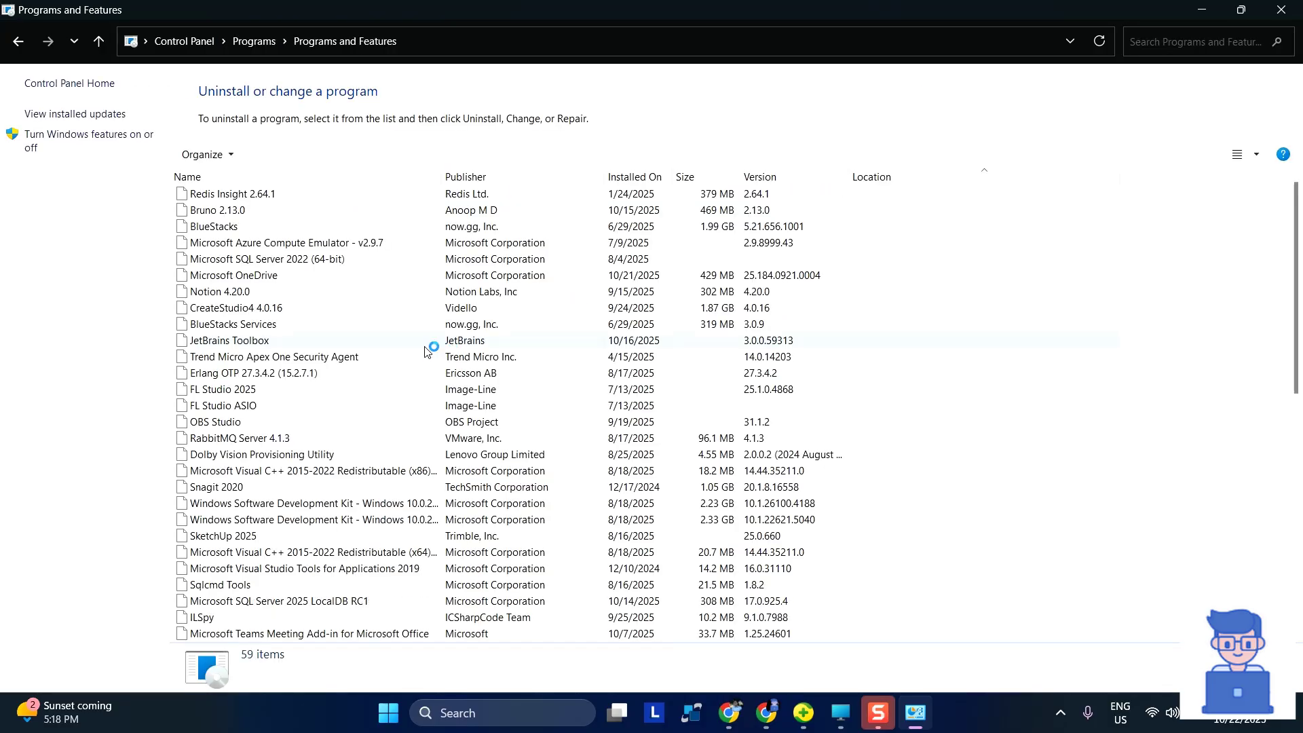
Select 360 Total Security in the installed programs list and bring up its actions menu
{"action": "left_click", "coordinate": [268, 376]}
{"action": "scroll", "coordinate": [268, 379], "scroll_direction": "down", "scroll_amount": 2}
{"action": "scroll", "coordinate": [268, 379], "scroll_direction": "down", "scroll_amount": 1}
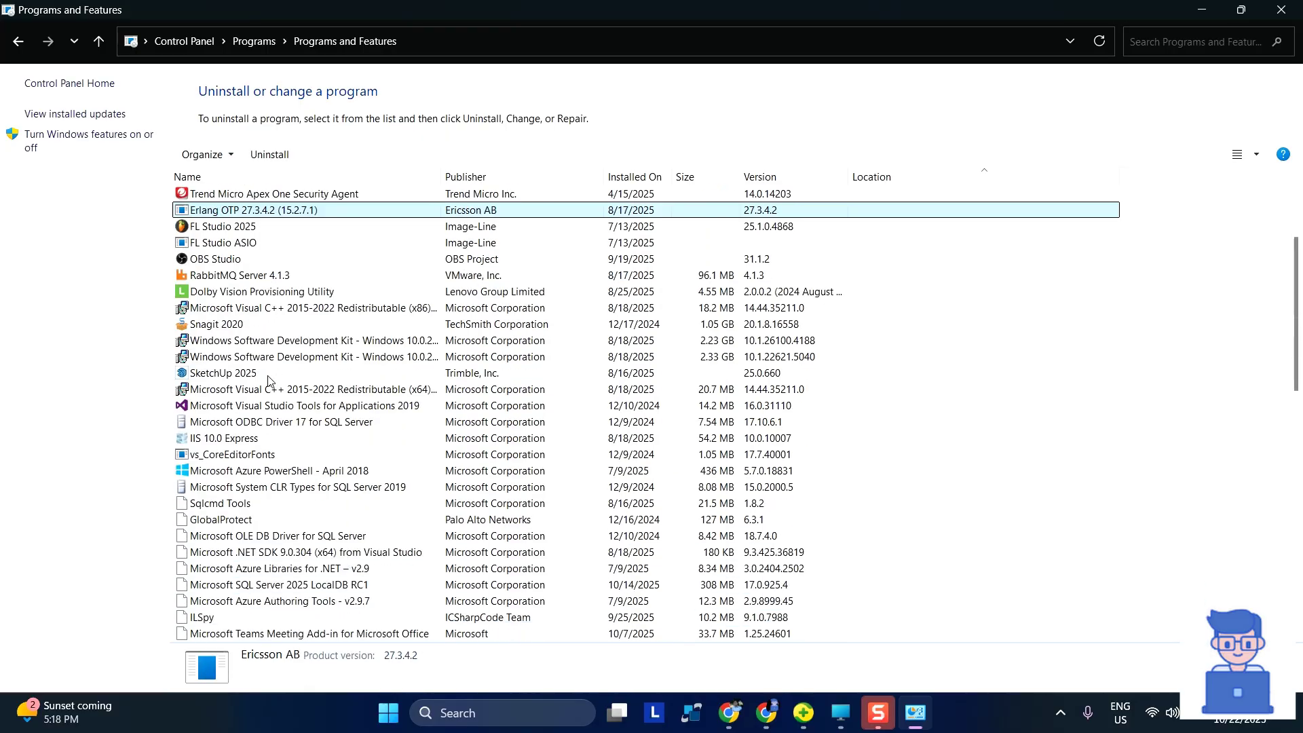
{"action": "scroll", "coordinate": [268, 378], "scroll_direction": "down", "scroll_amount": 2}
{"action": "scroll", "coordinate": [269, 379], "scroll_direction": "down", "scroll_amount": 1}
{"action": "scroll", "coordinate": [269, 379], "scroll_direction": "down", "scroll_amount": 1}
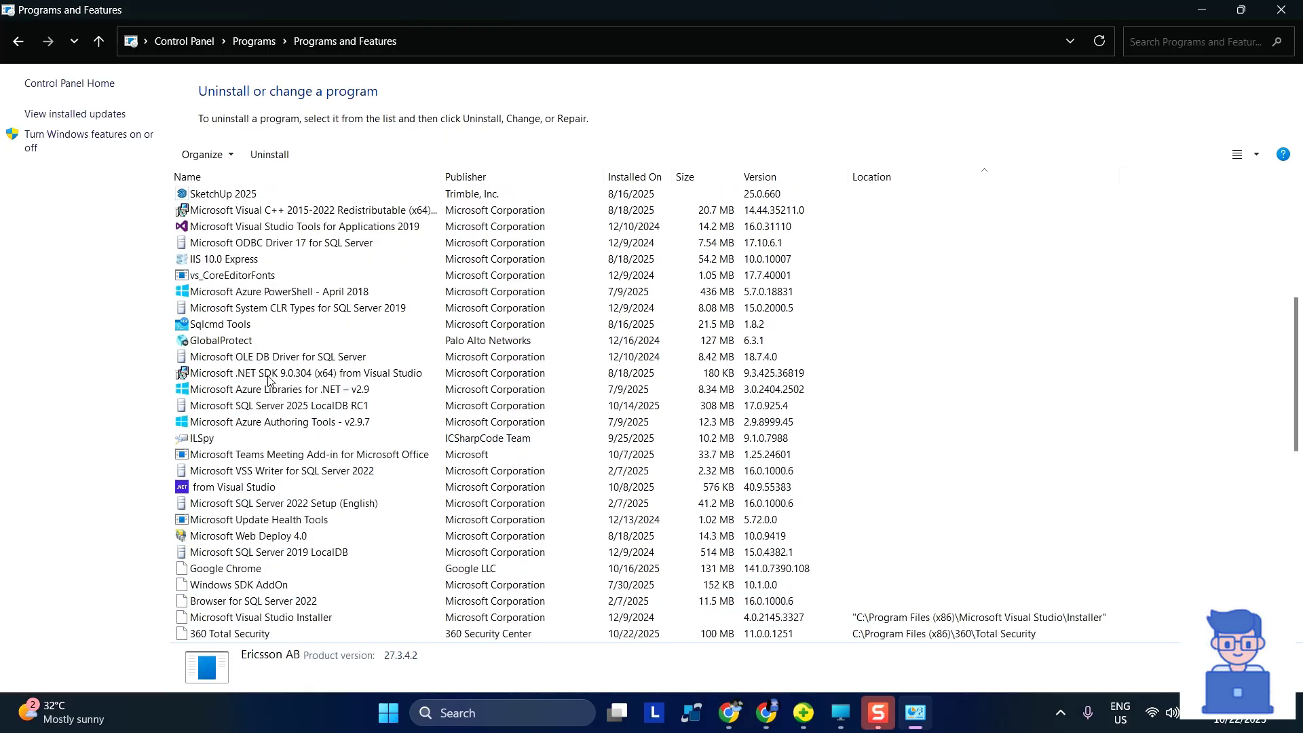
{"action": "scroll", "coordinate": [269, 379], "scroll_direction": "down", "scroll_amount": 5}
{"action": "left_click", "coordinate": [214, 393]}
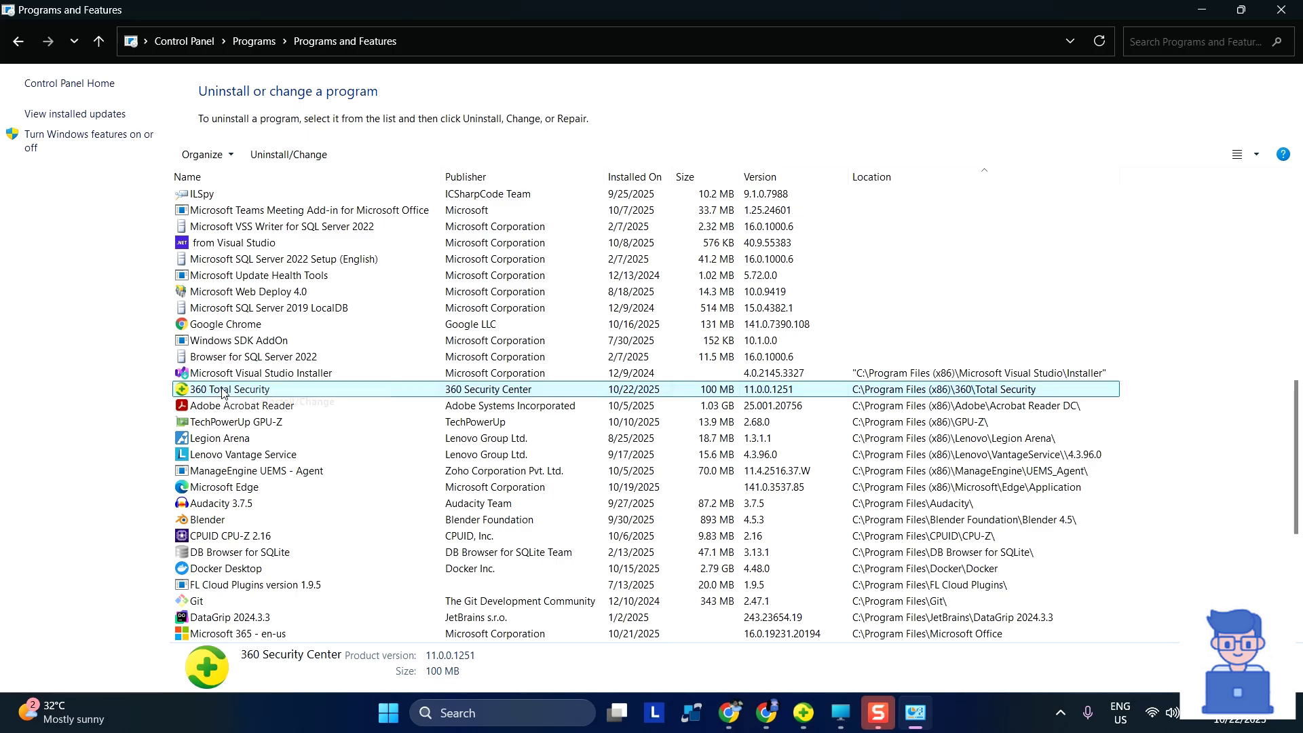
{"action": "right_click", "coordinate": [223, 393]}
Start uninstalling, pass 'Before you go', answer 'I do not need it', and choose Uninstall
{"action": "left_click", "coordinate": [279, 403]}
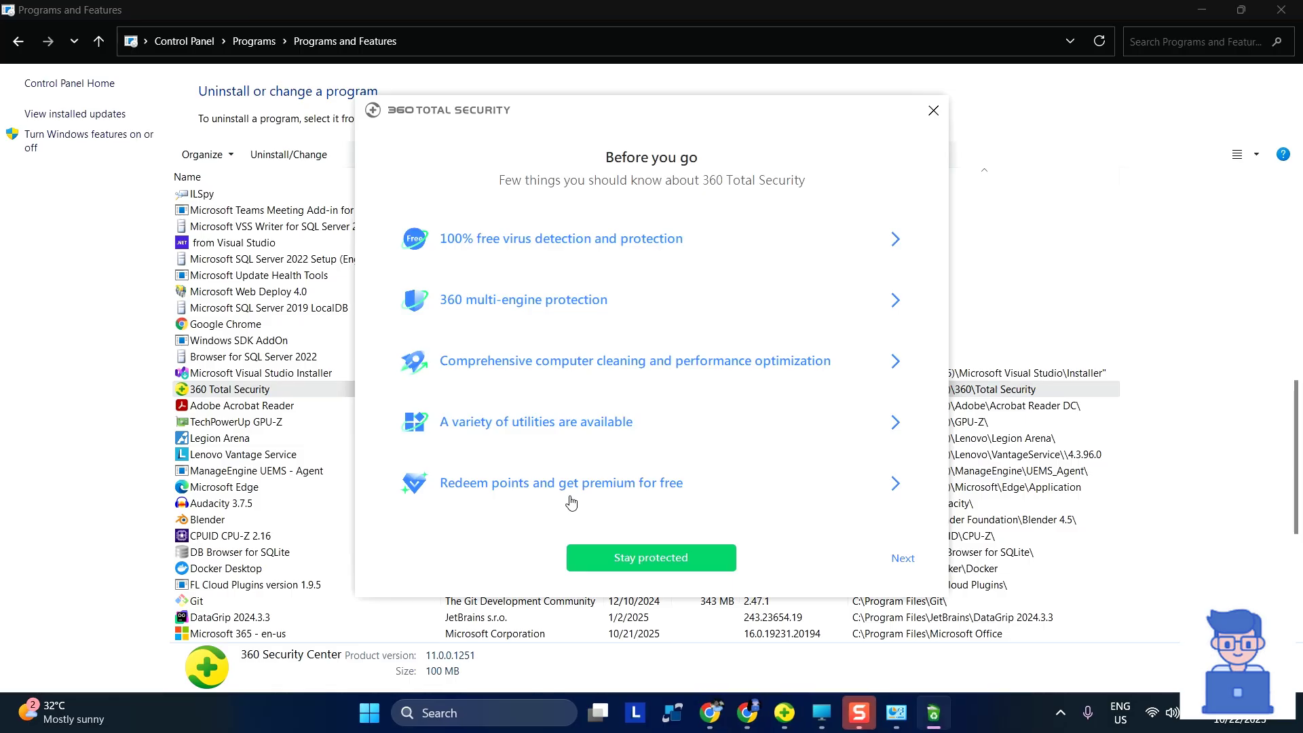
{"action": "left_click", "coordinate": [901, 562]}
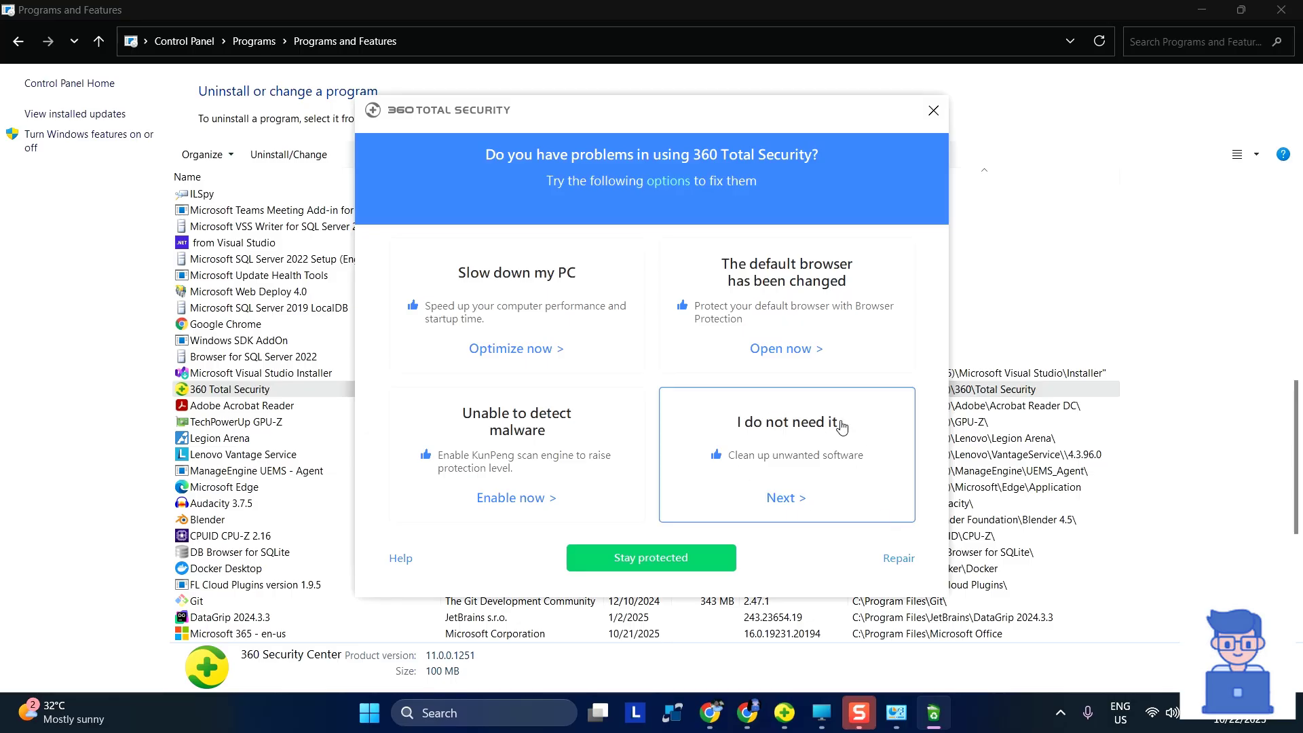
{"action": "left_click", "coordinate": [785, 497]}
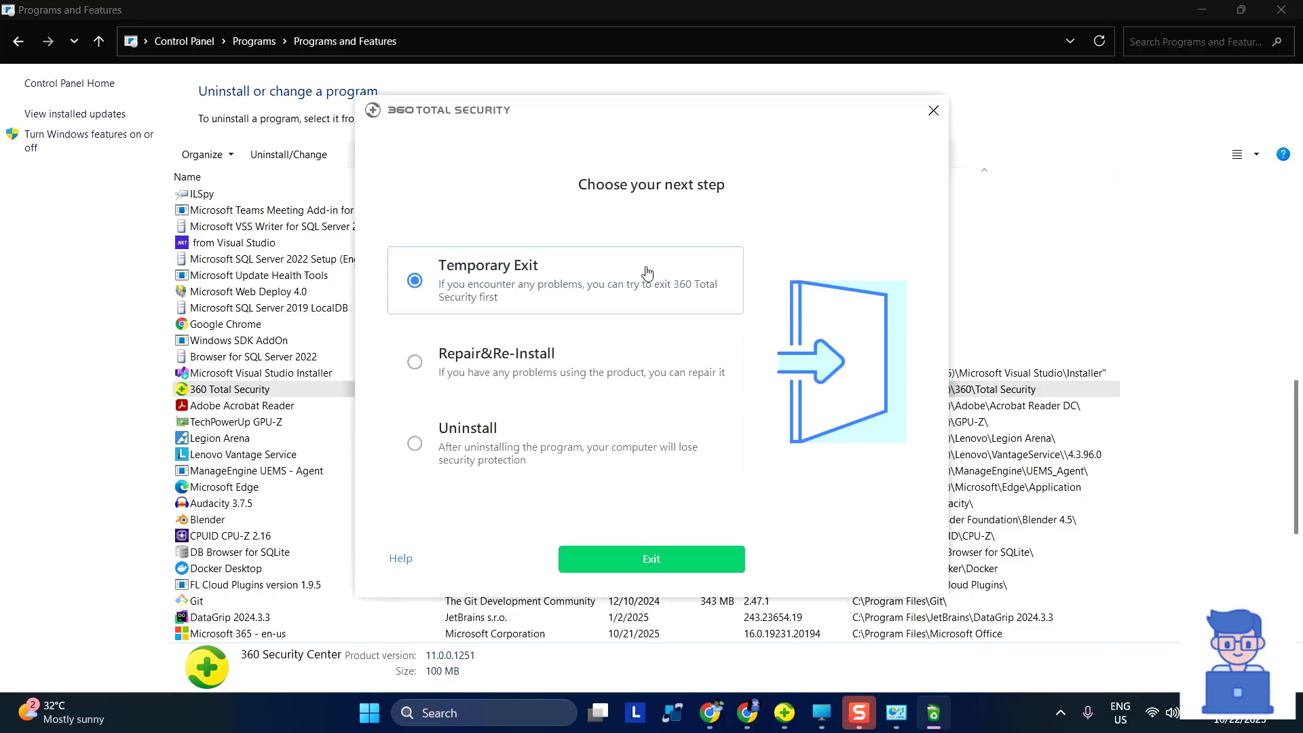
{"action": "left_click", "coordinate": [449, 446]}
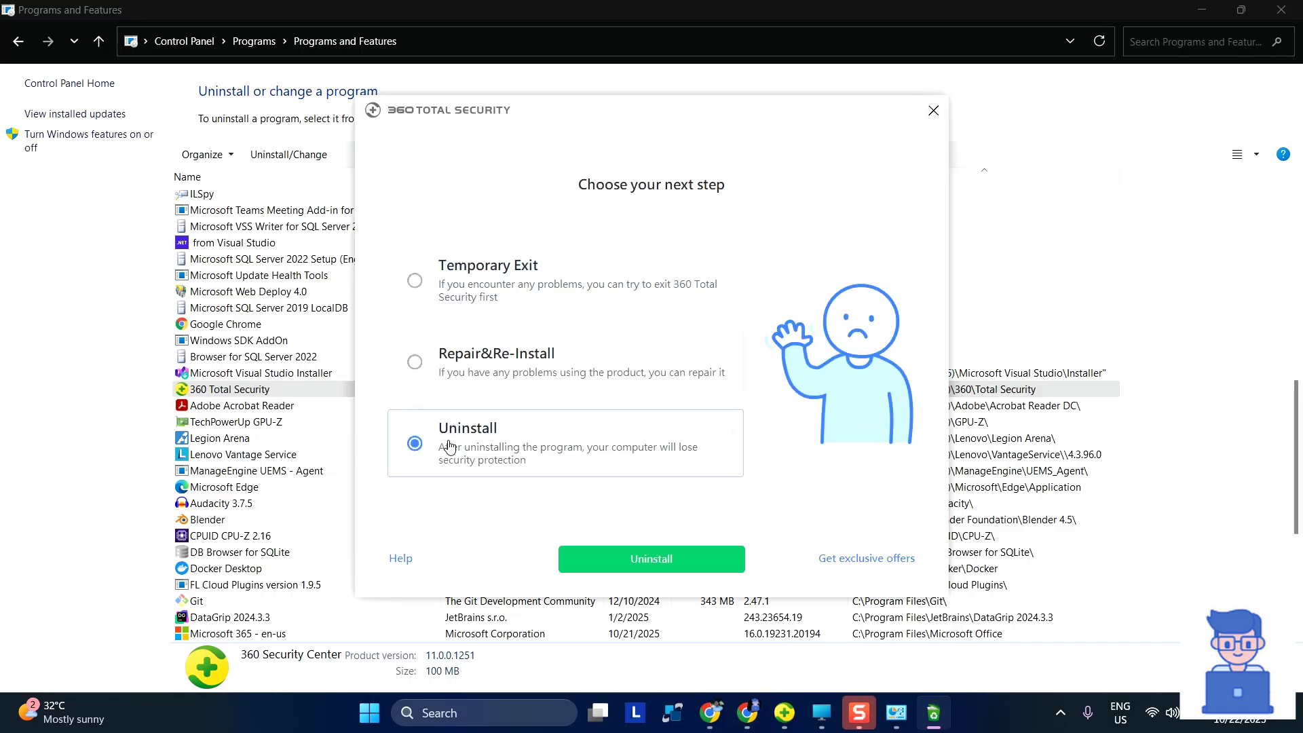
Remove 360 Total Security with its quarantine and booster data, confirm, and finish
{"action": "left_click", "coordinate": [639, 560]}
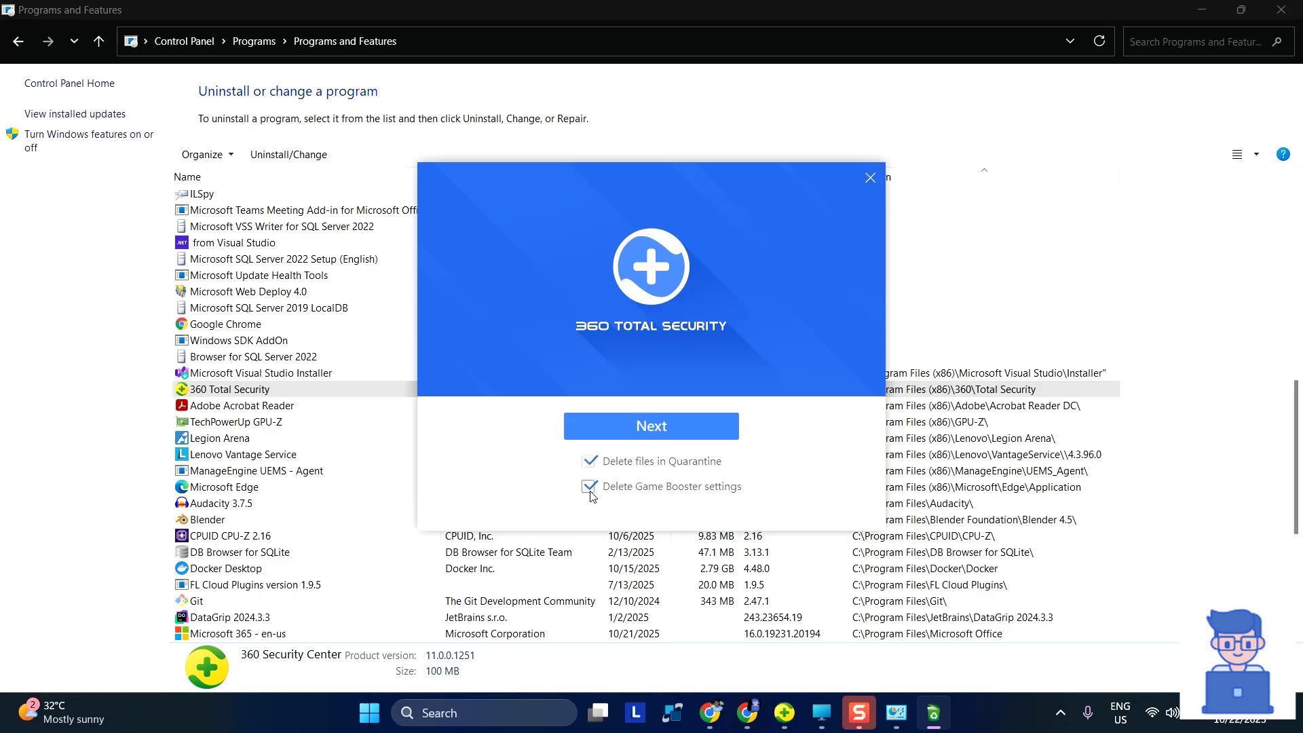
{"action": "left_click", "coordinate": [658, 431]}
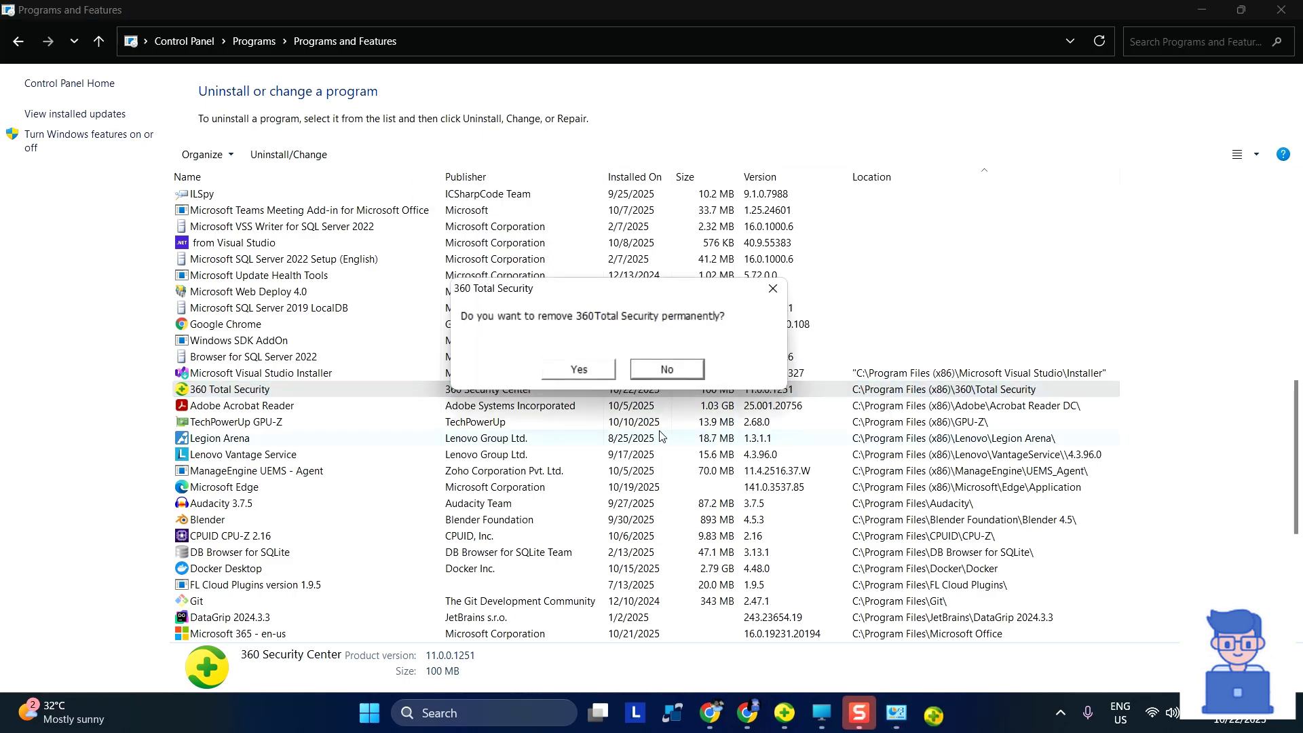
{"action": "left_click", "coordinate": [576, 373]}
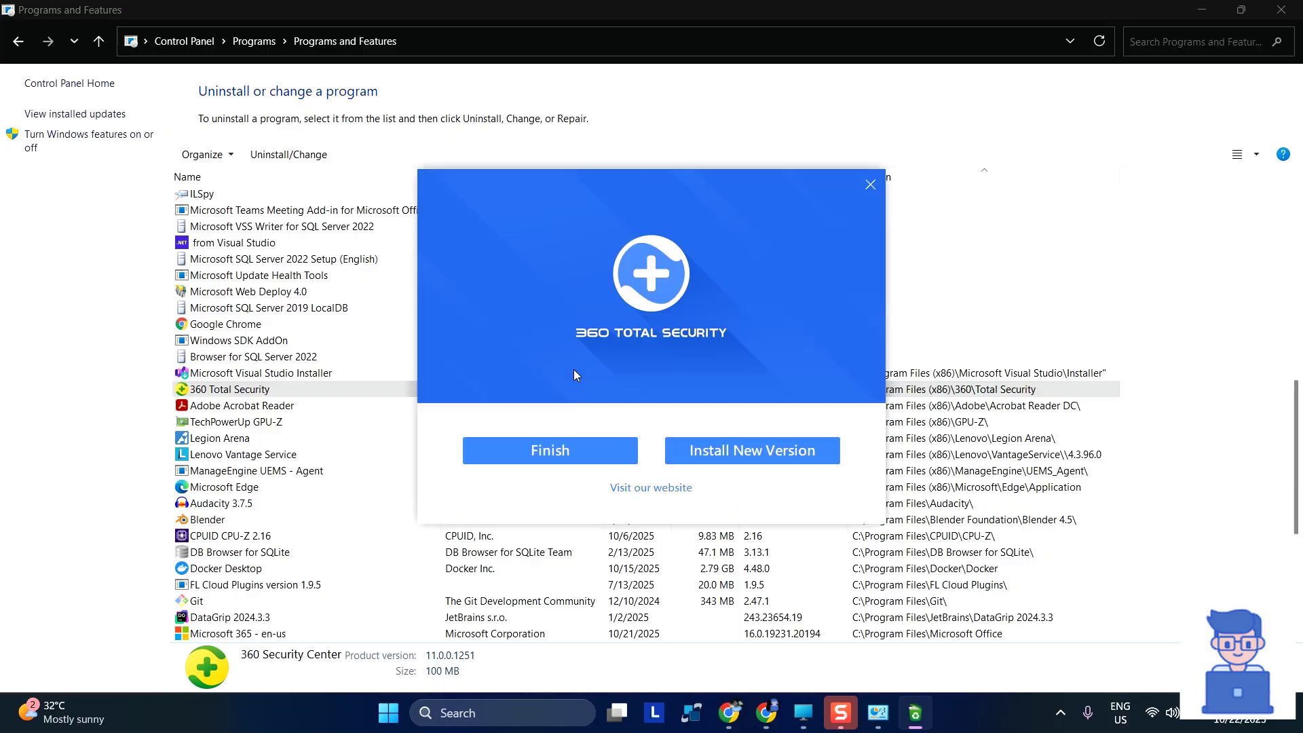
{"action": "left_click", "coordinate": [568, 454]}
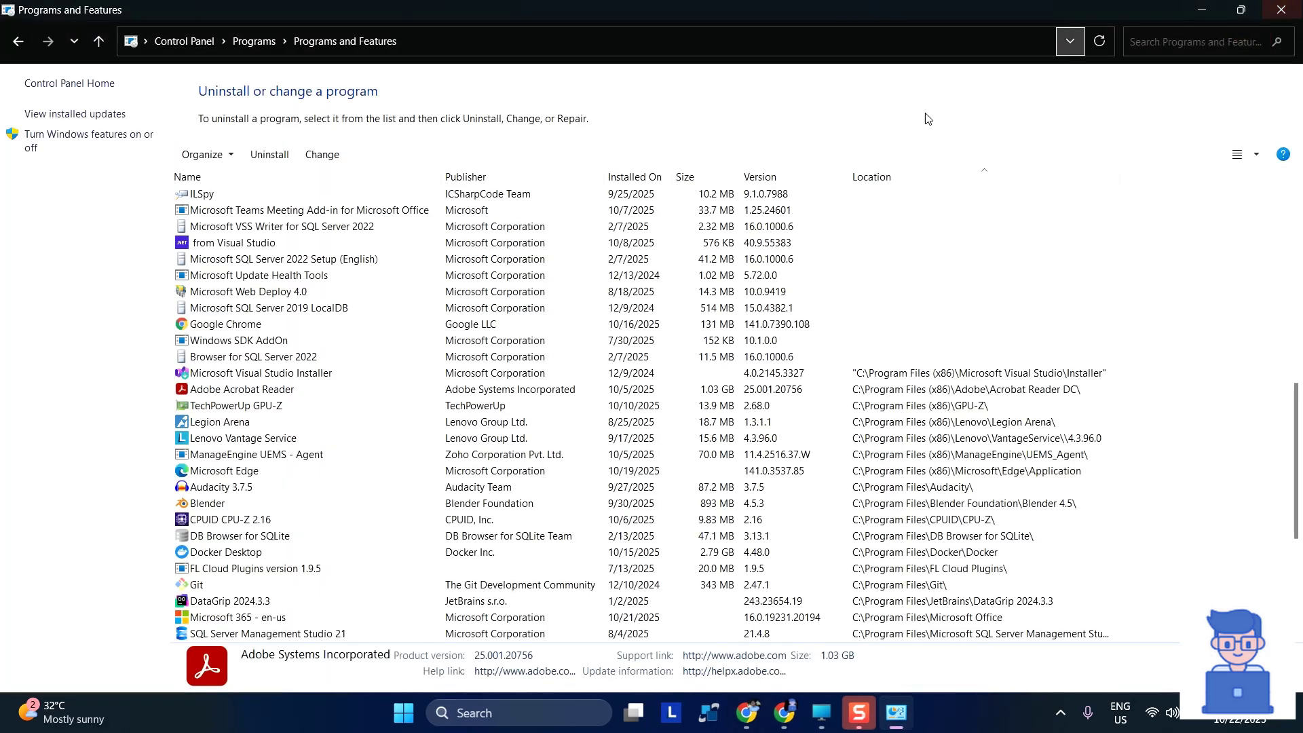
Browse from Local Disk (C:) into Program Files (x86), inspect the 360 folder, and return
{"action": "key", "text": "alt+Left"}
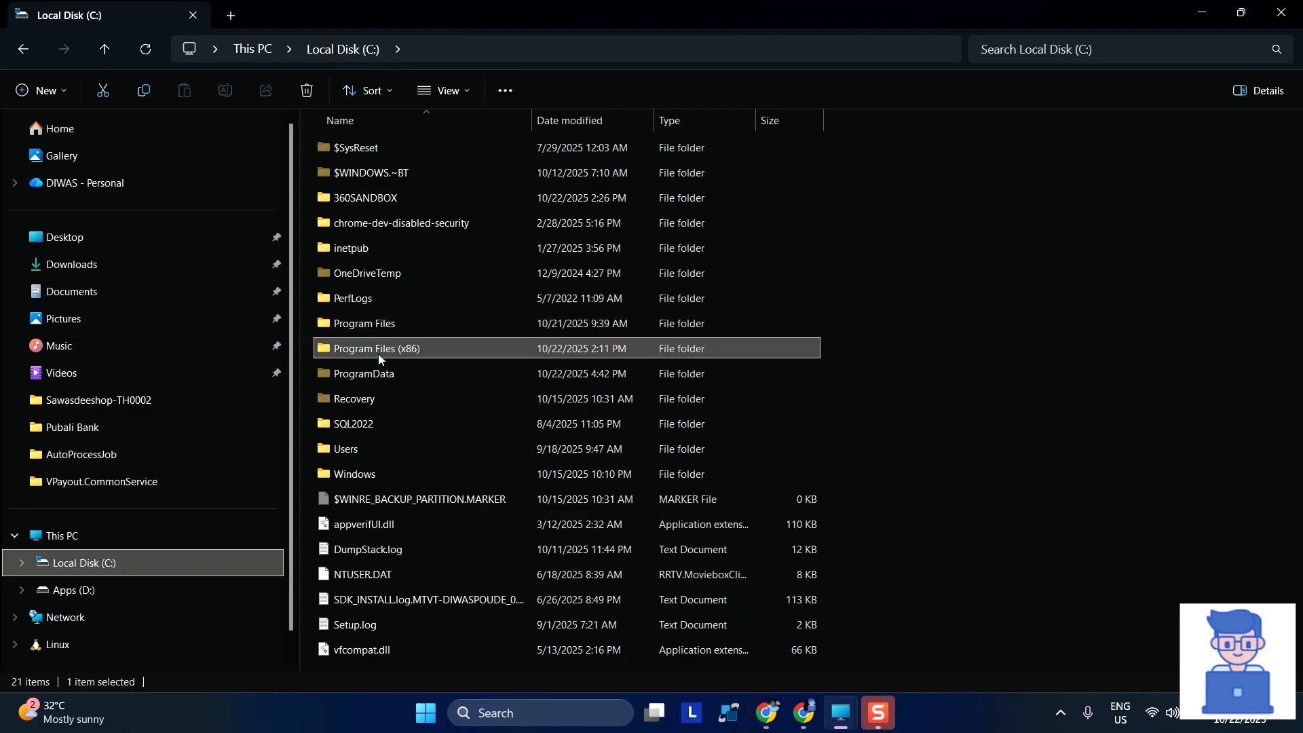
{"action": "double_click", "coordinate": [378, 349]}
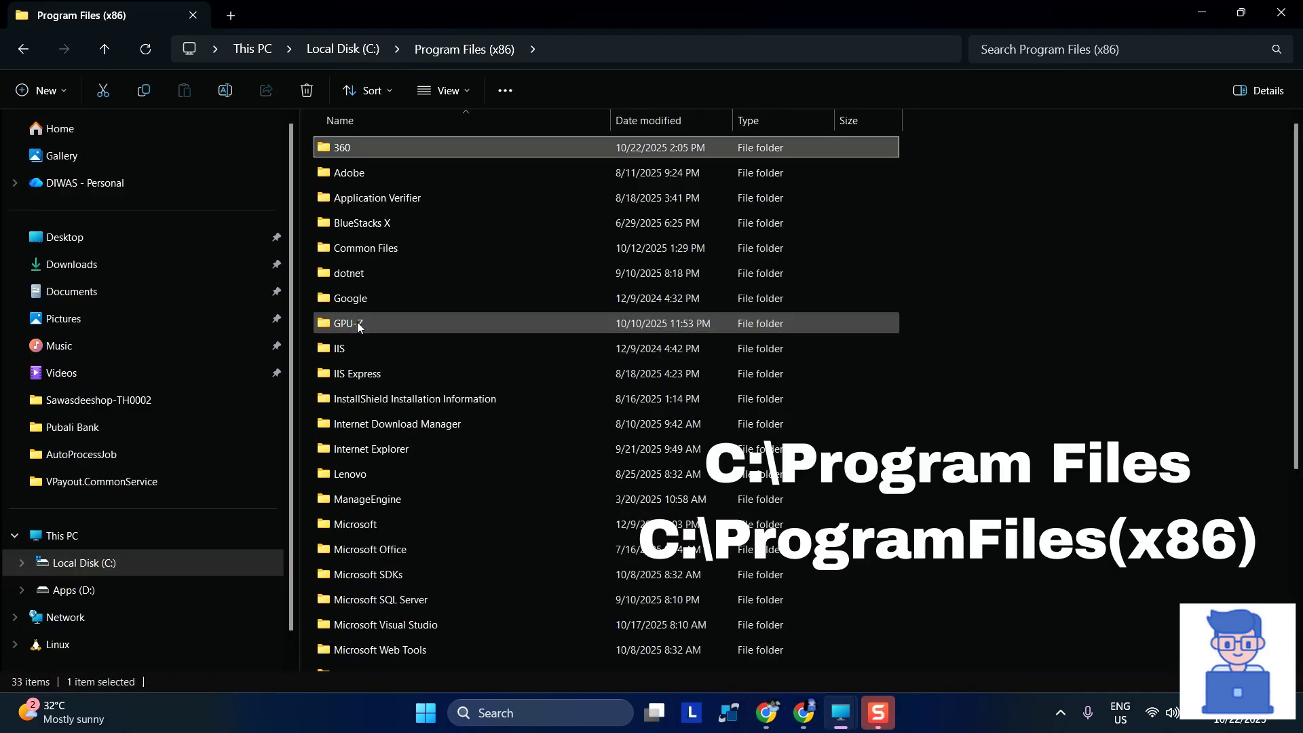
{"action": "double_click", "coordinate": [447, 140]}
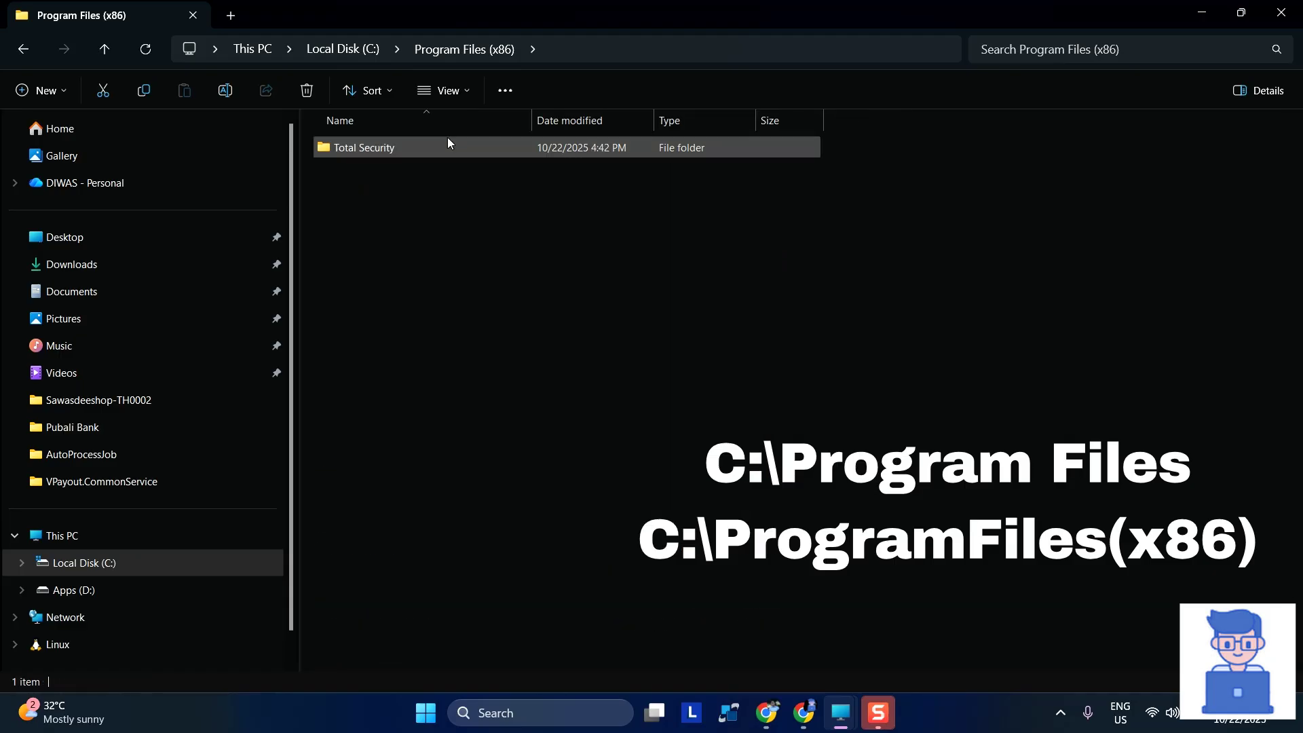
{"action": "left_click", "coordinate": [498, 59]}
{"action": "left_click", "coordinate": [459, 385]}
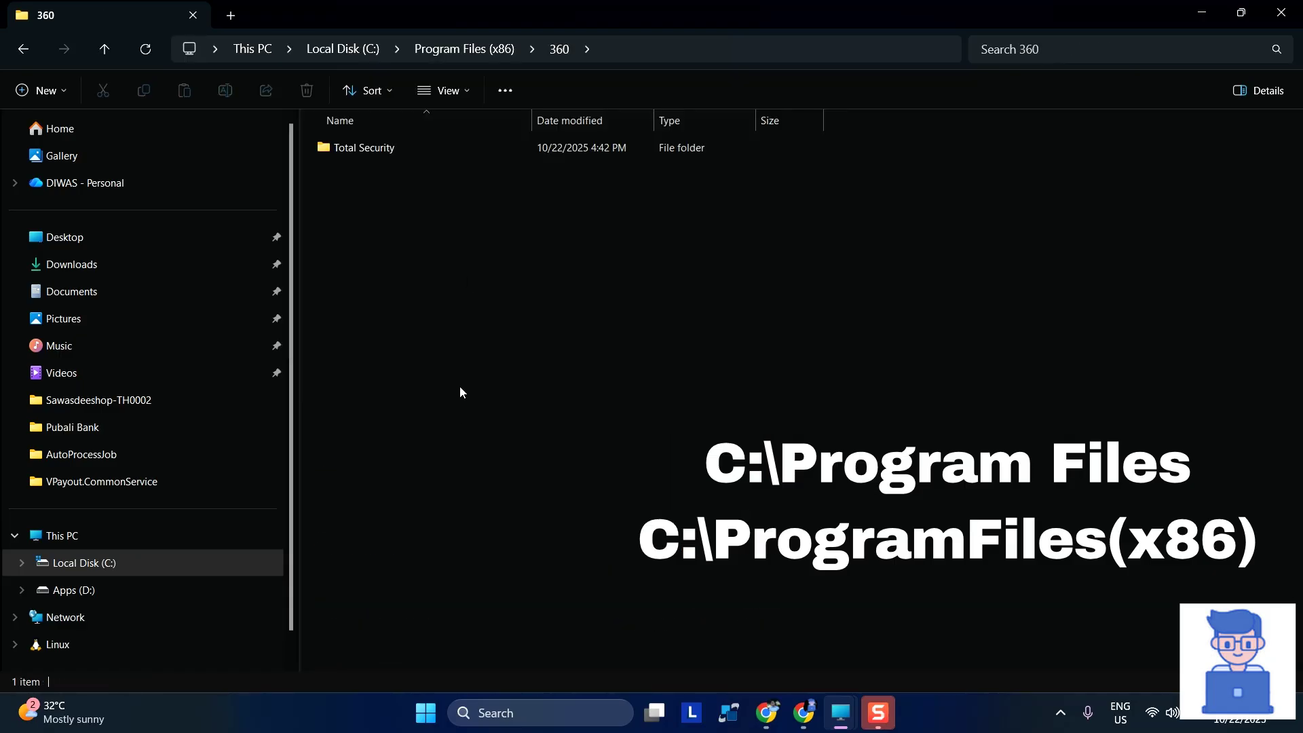
{"action": "left_click", "coordinate": [504, 51]}
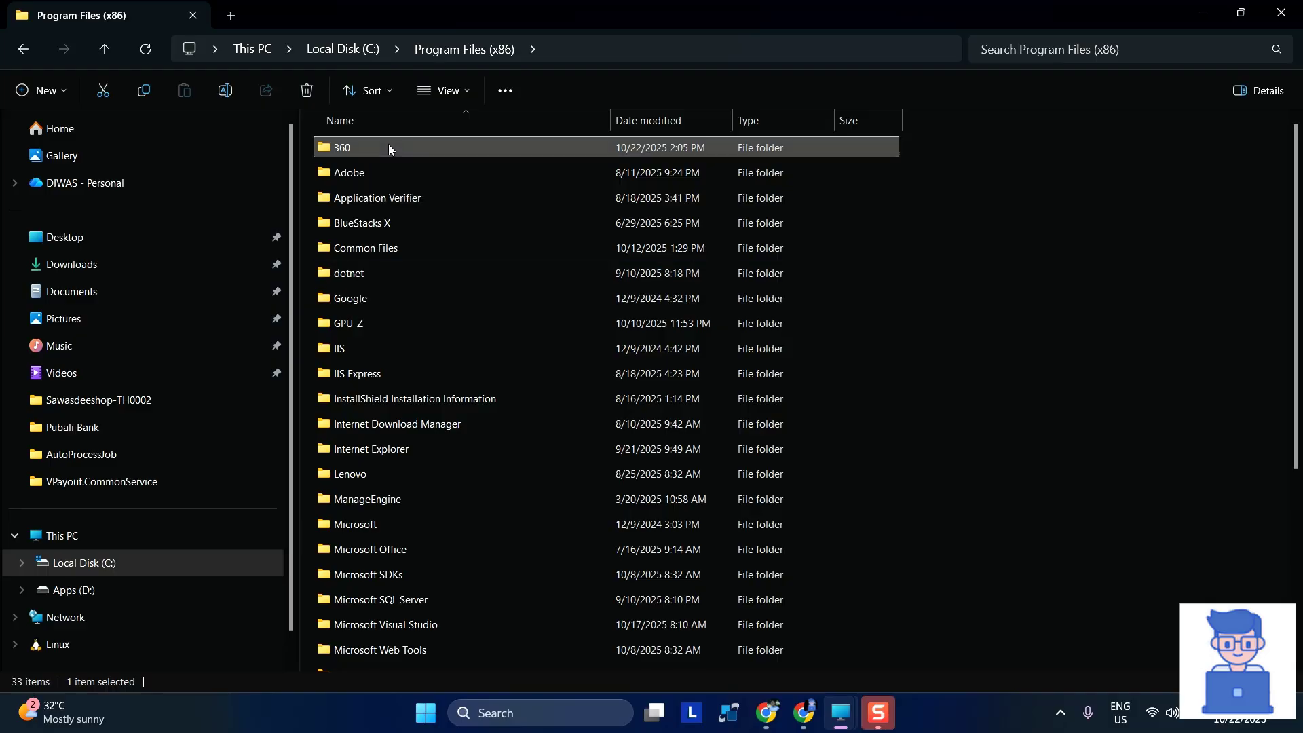
Permanently delete the 360 folder with Shift+Delete, confirming and granting administrator permission
{"action": "key", "text": "shift+Delete"}
{"action": "key", "text": "Return"}
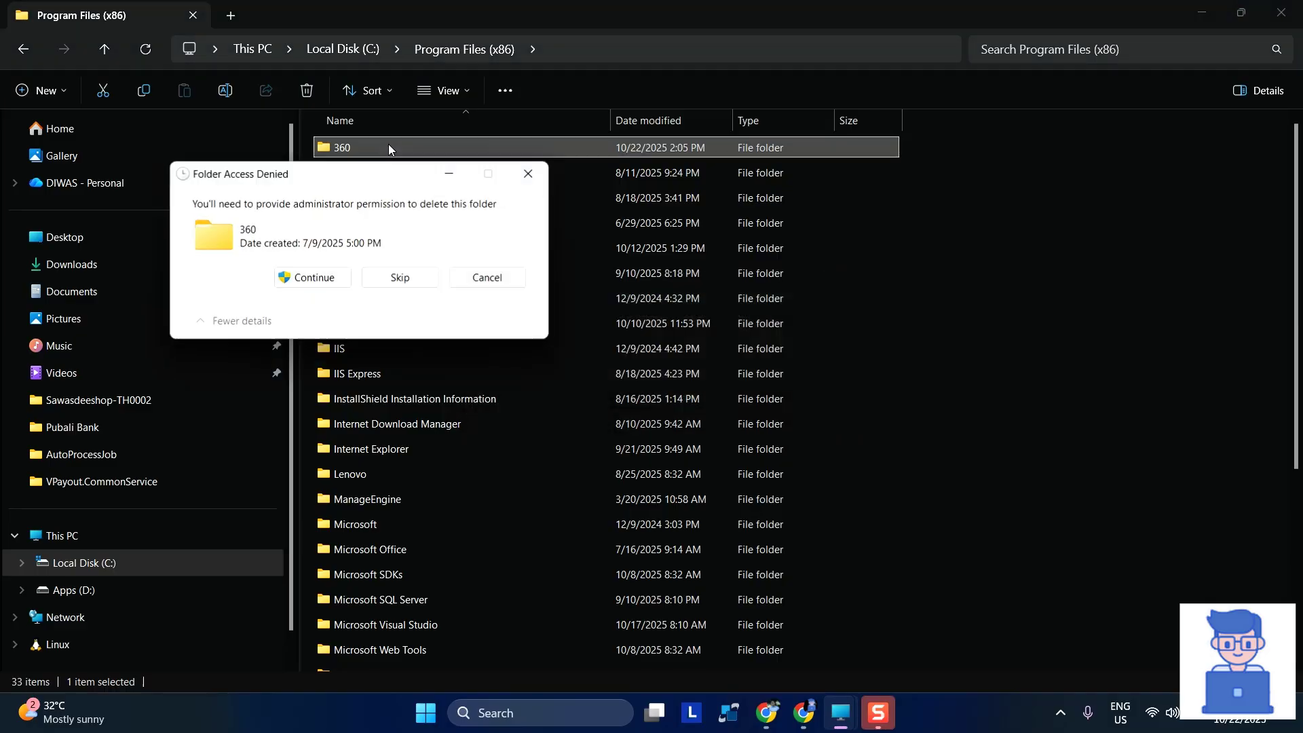
{"action": "left_click", "coordinate": [294, 281]}
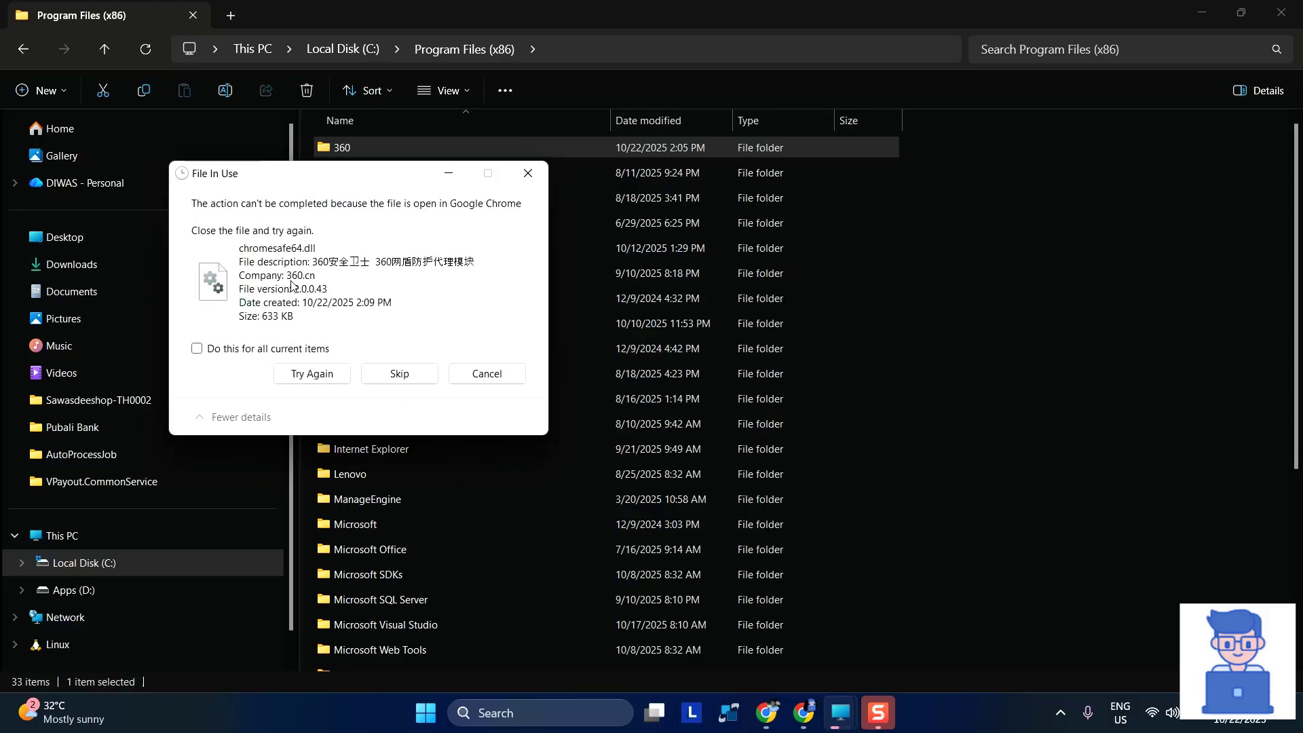
Skip or retry the locked files in the File In Use prompts until deletion completes
{"action": "left_click", "coordinate": [297, 350]}
{"action": "left_click", "coordinate": [308, 373]}
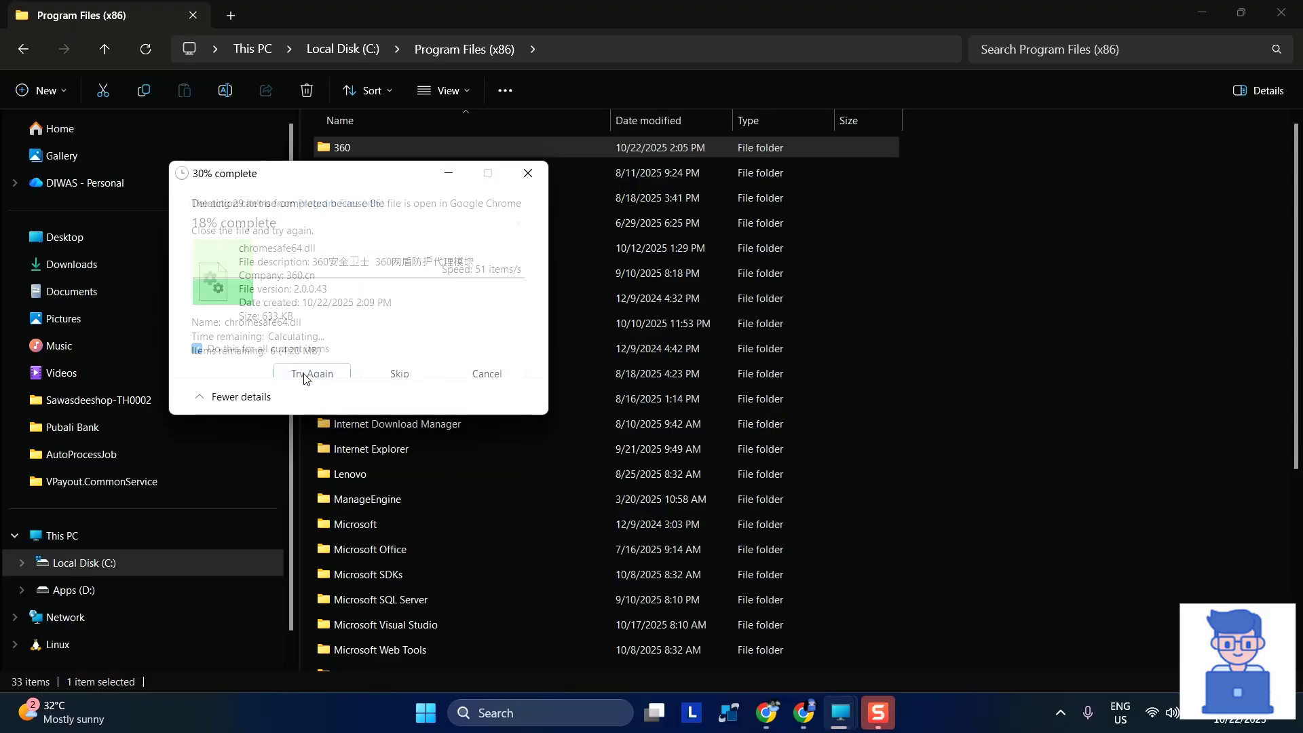
{"action": "left_click", "coordinate": [407, 380]}
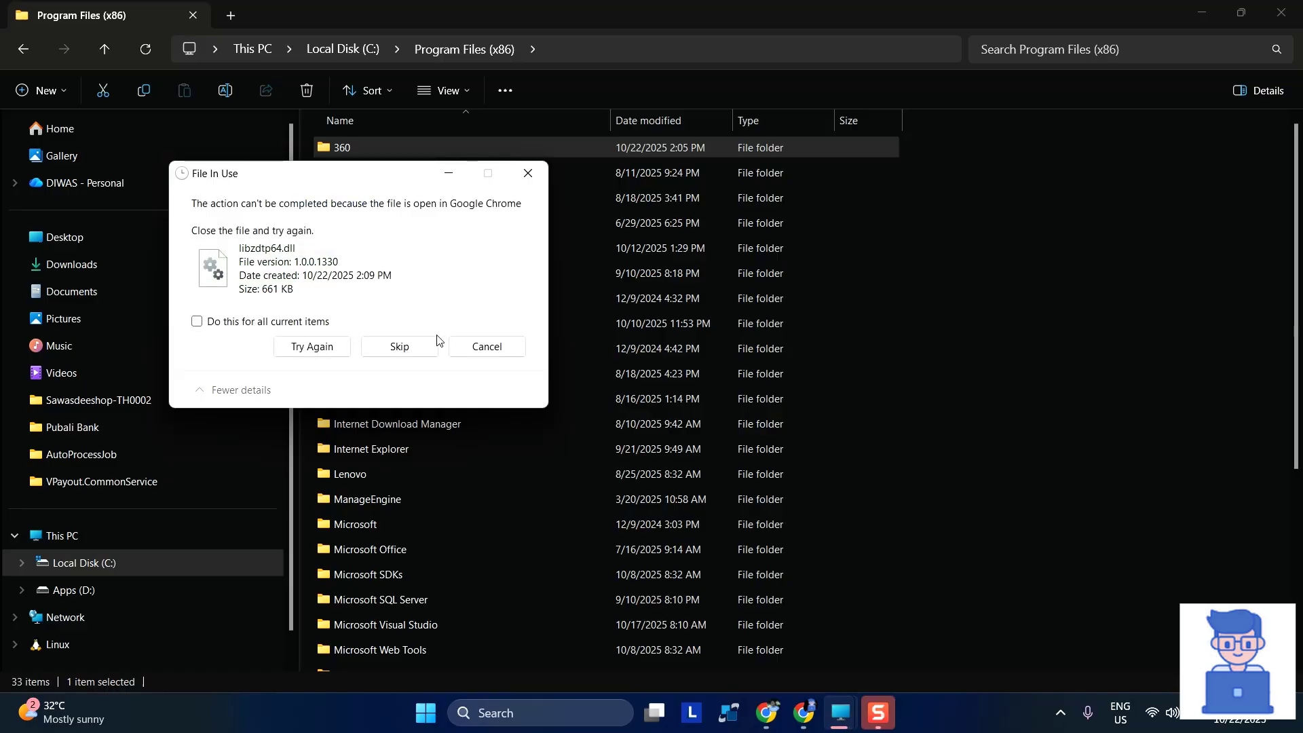
{"action": "left_click", "coordinate": [407, 346]}
{"action": "left_click", "coordinate": [197, 362]}
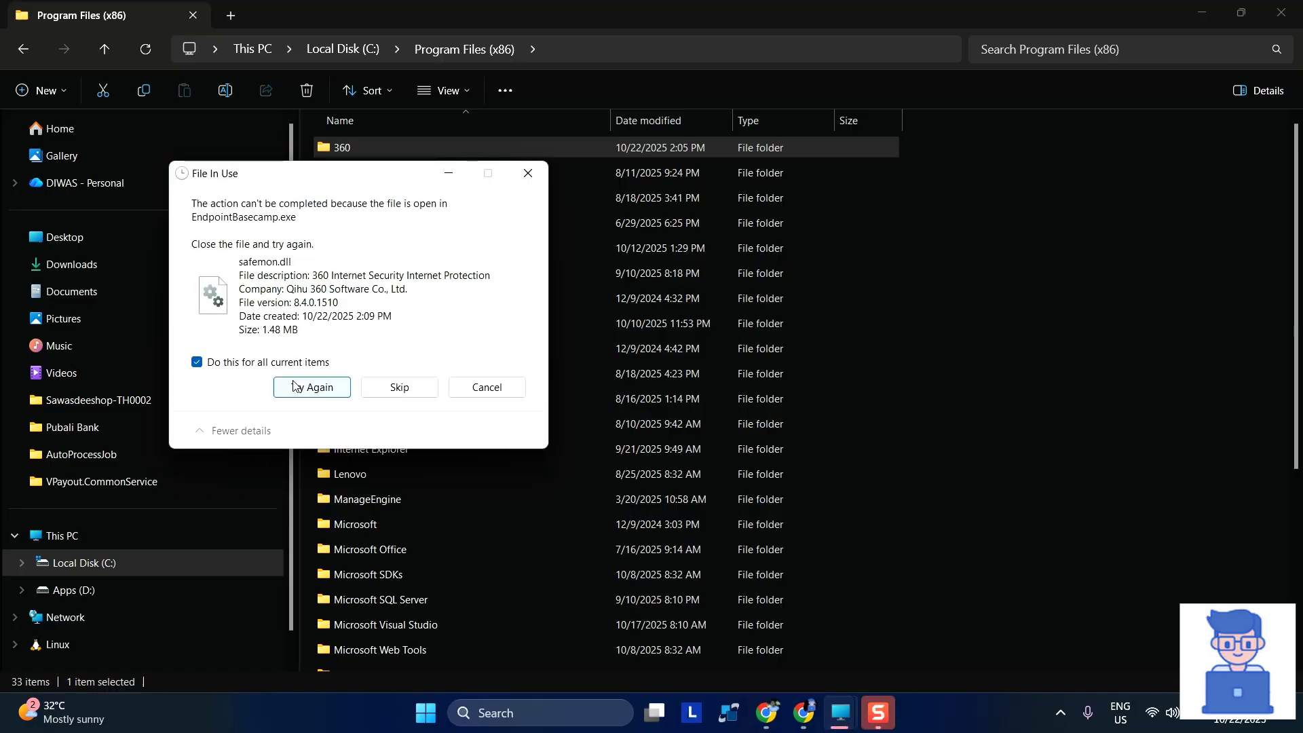
{"action": "left_click", "coordinate": [437, 387]}
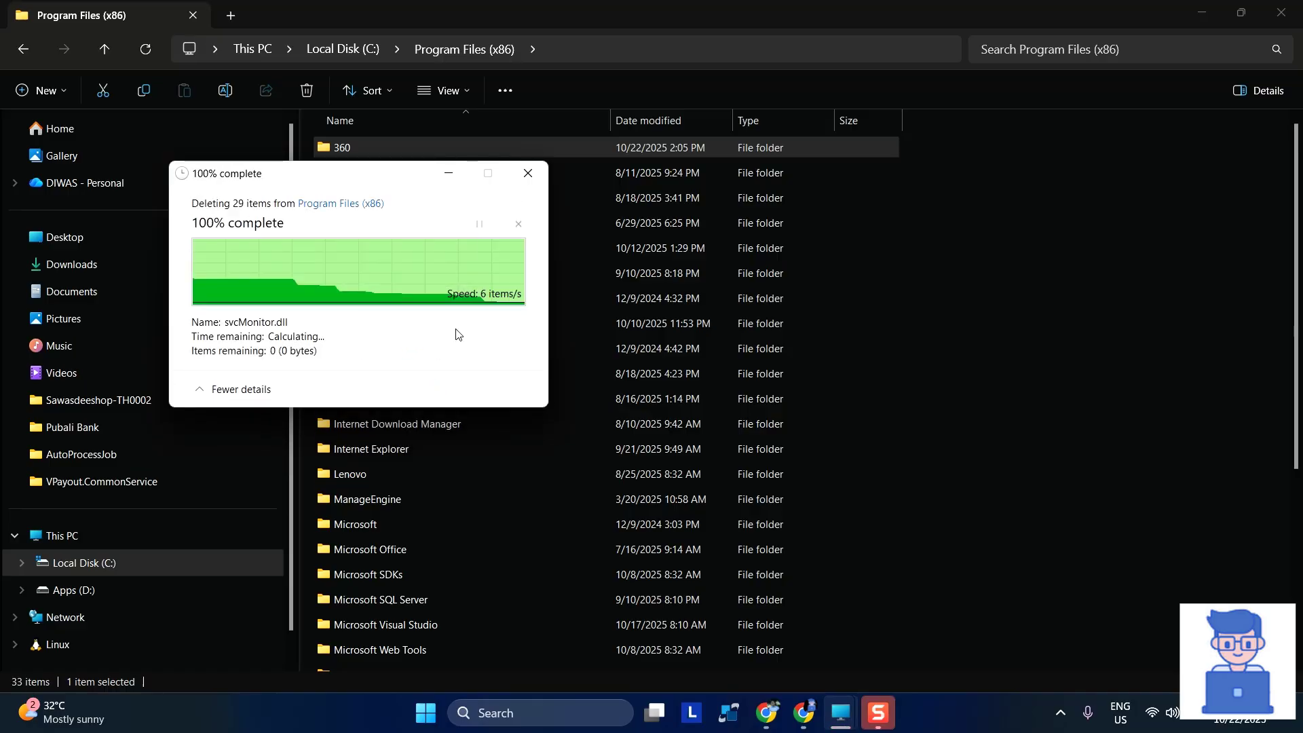